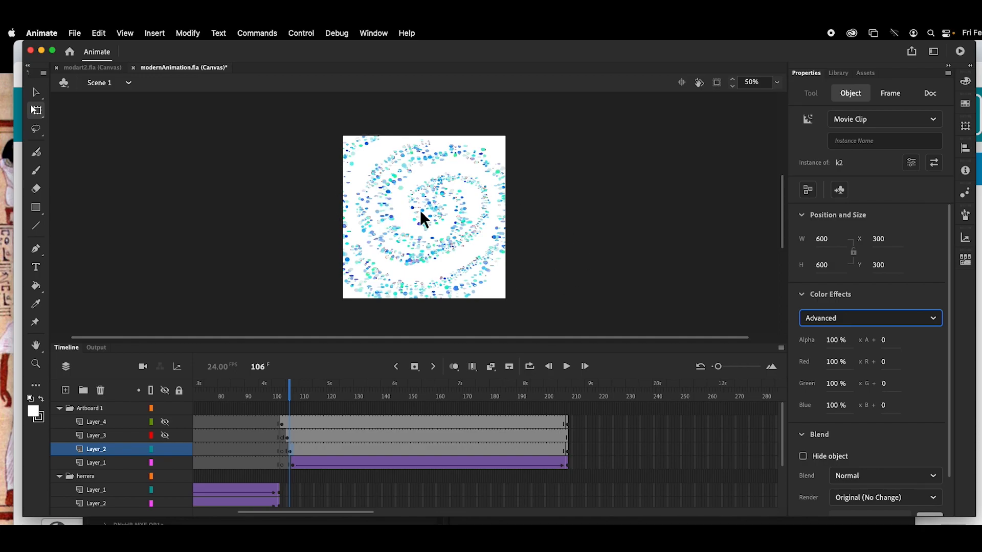
Step: Convert the Layer_2 artwork at frame 106 in Artboard 1 into a movie clip symbol named k3
left_click(298, 463)
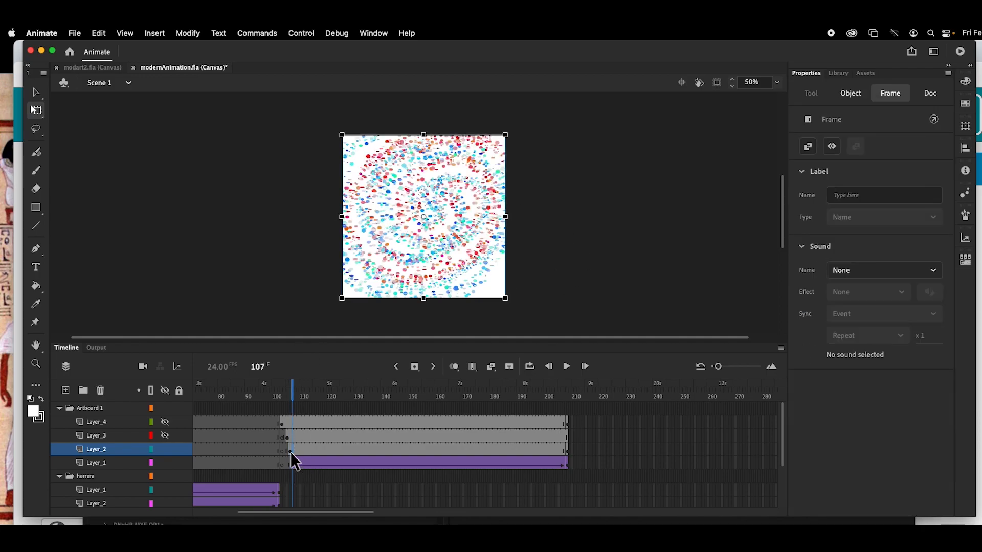
left_click(200, 33)
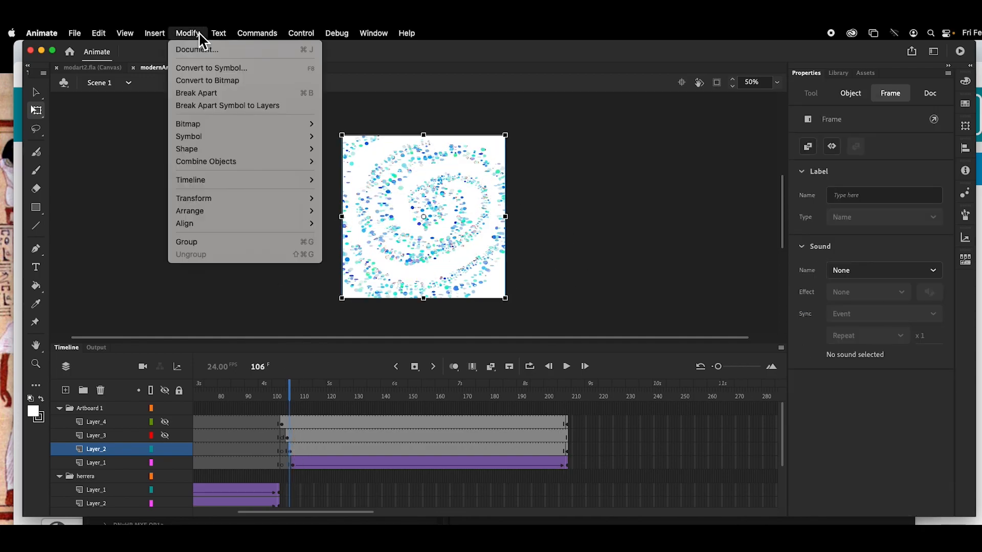
left_click(207, 68)
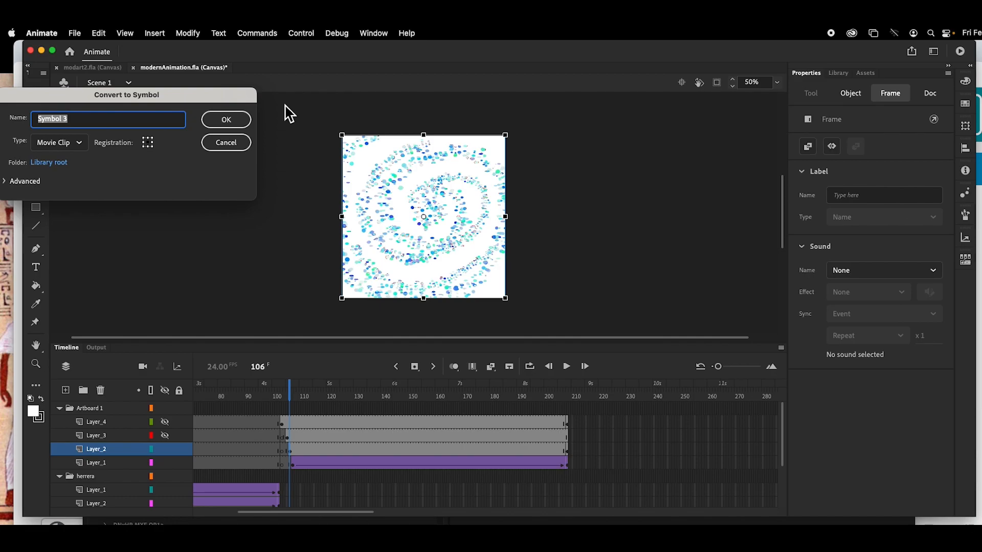
type("k2")
left_click(230, 124)
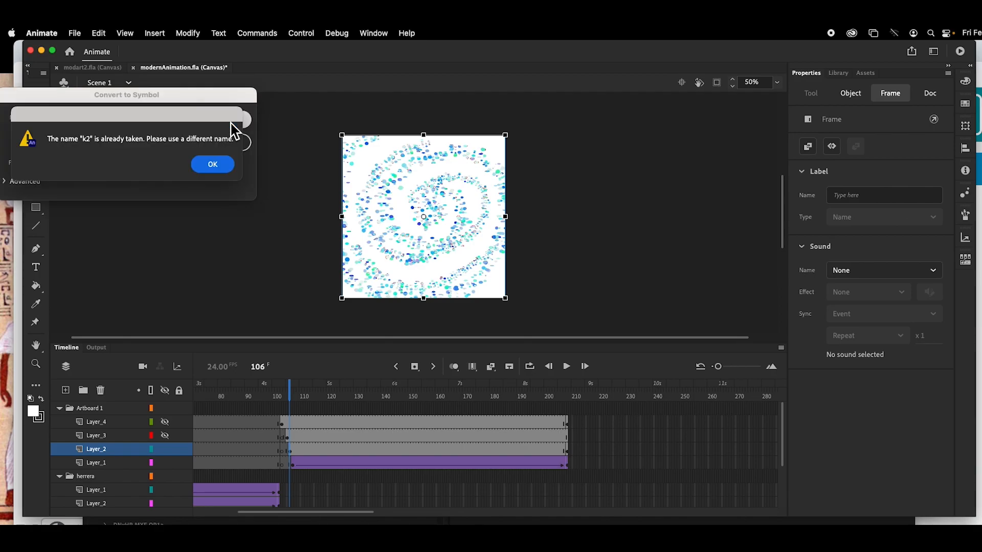
left_click(222, 164)
left_click(114, 121)
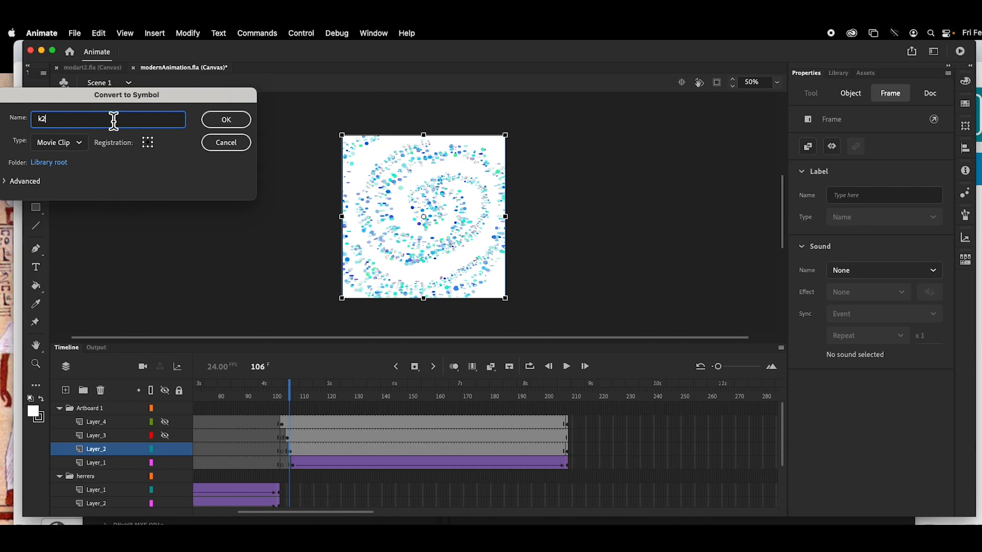
key("BackSpace")
type("3")
left_click(230, 127)
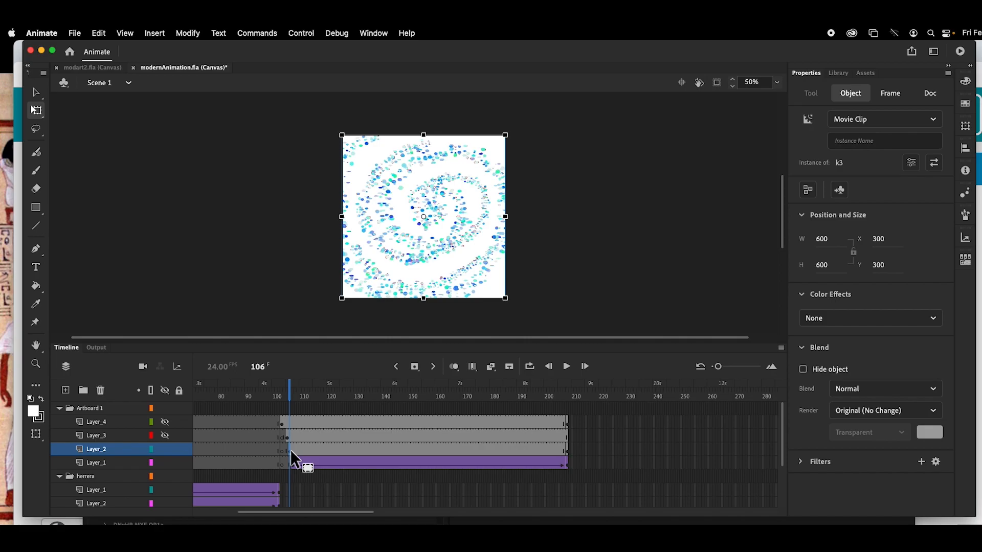
left_click(904, 322)
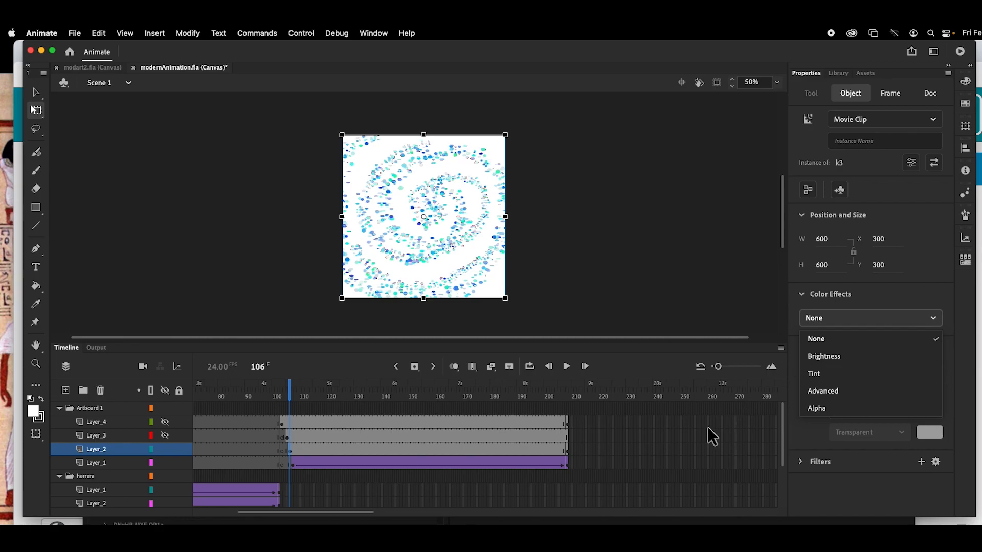
Step: Convert the Layer_2 artwork at the end keyframe, frame 208, into a movie clip symbol named k5
left_click(566, 451)
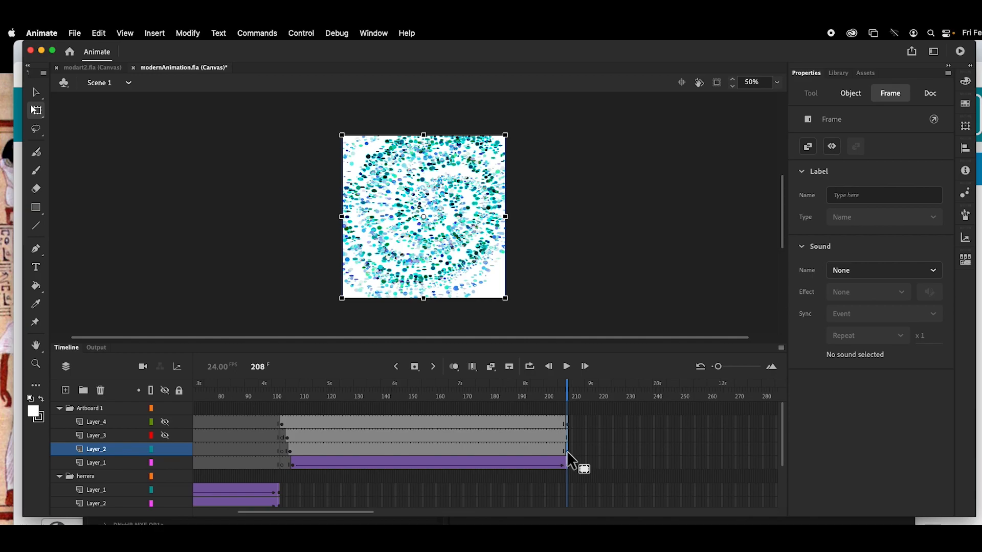
left_click(189, 33)
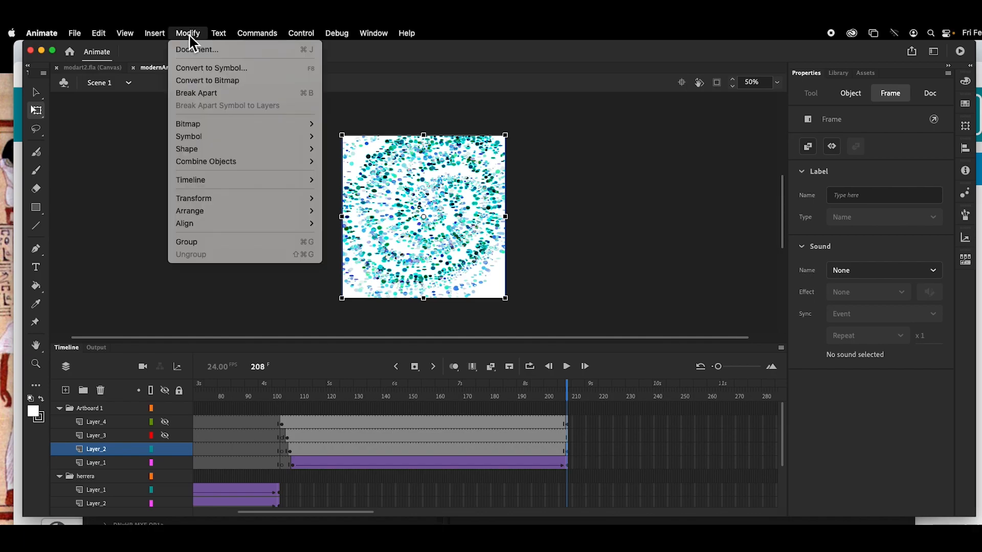
left_click(193, 68)
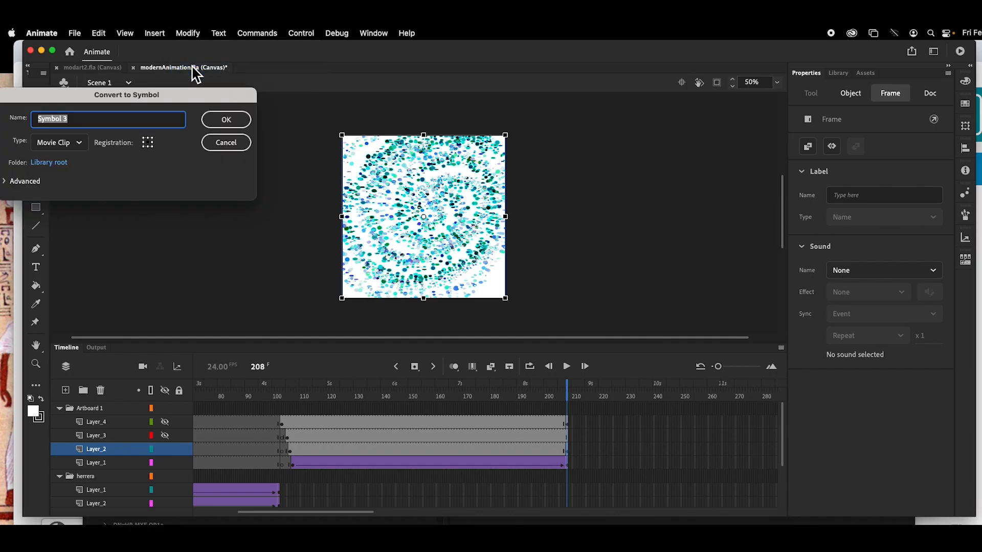
type("k5")
key("Return")
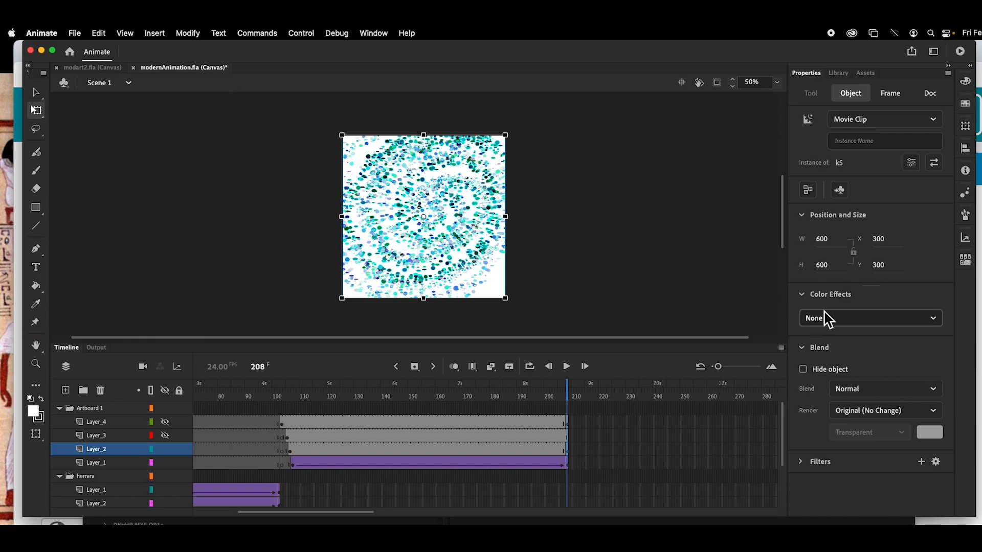
Step: Apply an Advanced color effect to the k5 instance and set its green to 0%
left_click(890, 324)
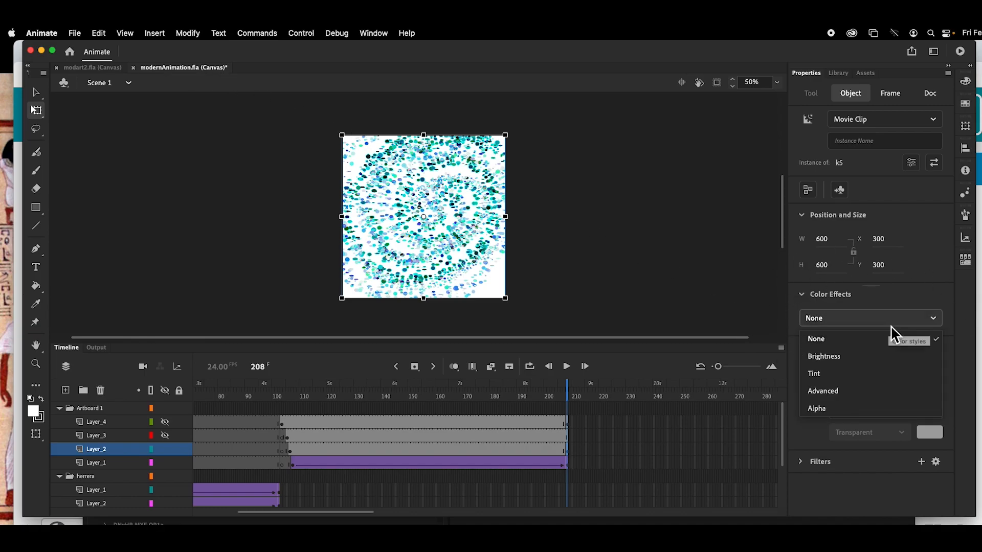
left_click(873, 398)
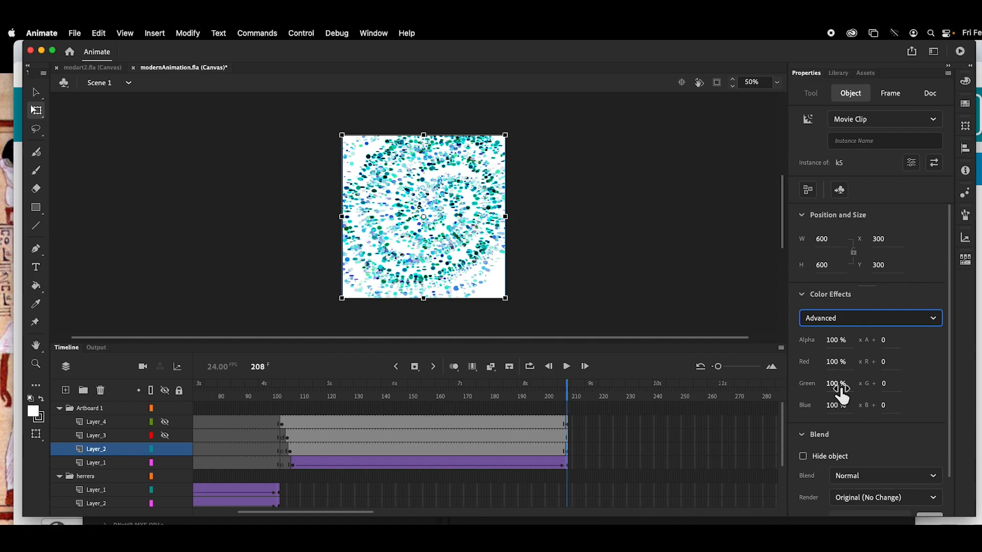
left_click_drag(843, 393, 786, 390)
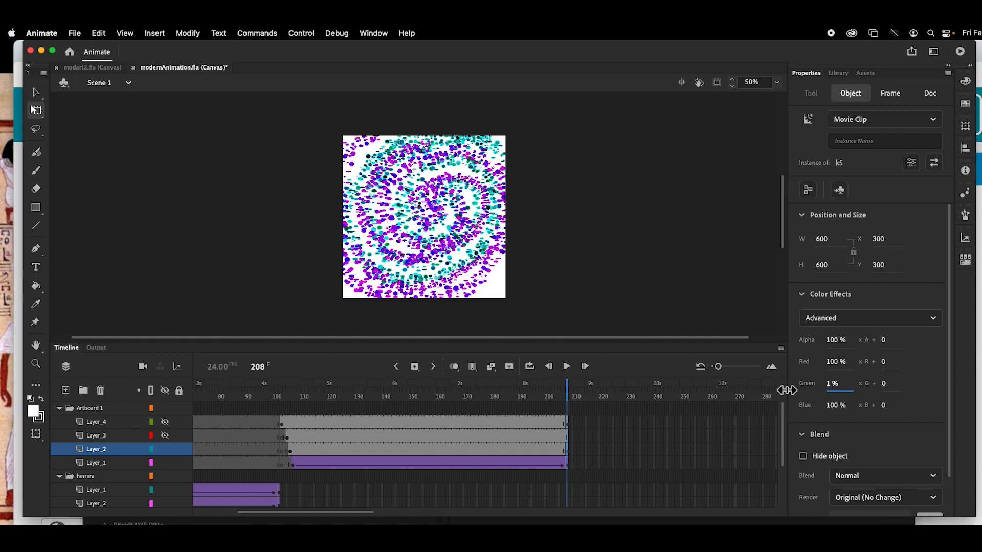
left_click_drag(785, 391, 782, 392)
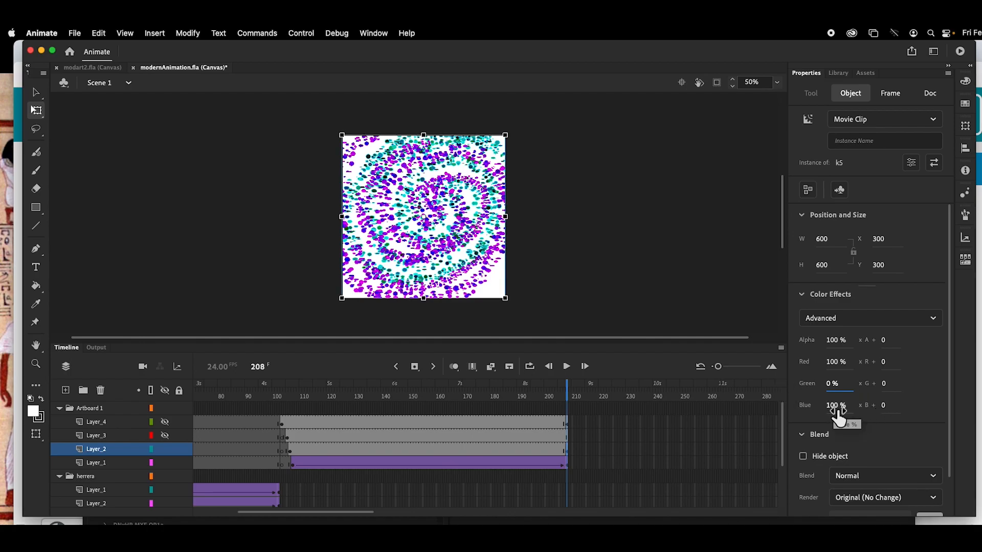
mouse_move(836, 406)
left_mouse_down()
mouse_move(857, 410)
mouse_move(837, 409)
left_mouse_up()
Step: Hide Layer_1 in Artboard 1 and compare Layer_2's artwork at its start and end keyframes
left_click(289, 451)
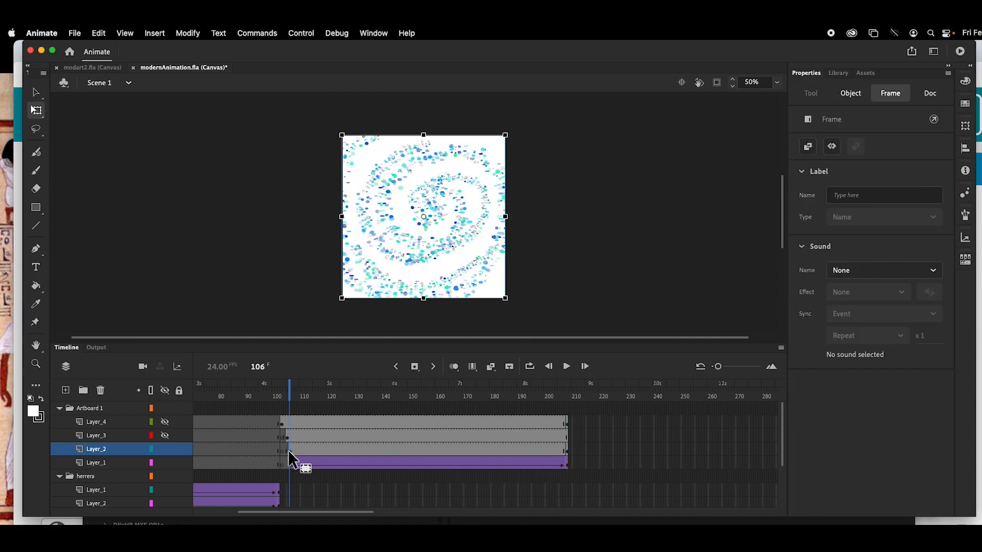
left_click(566, 450)
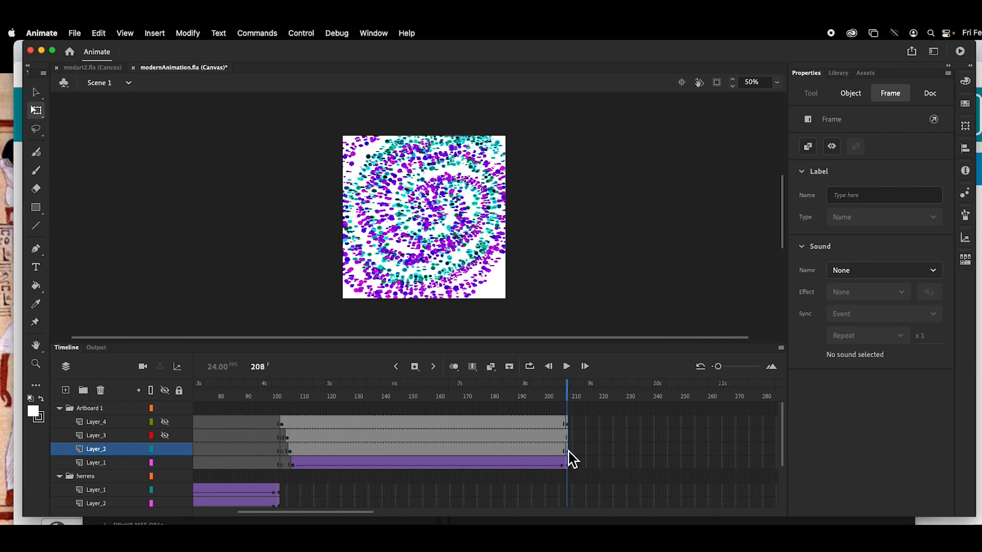
left_click(164, 463)
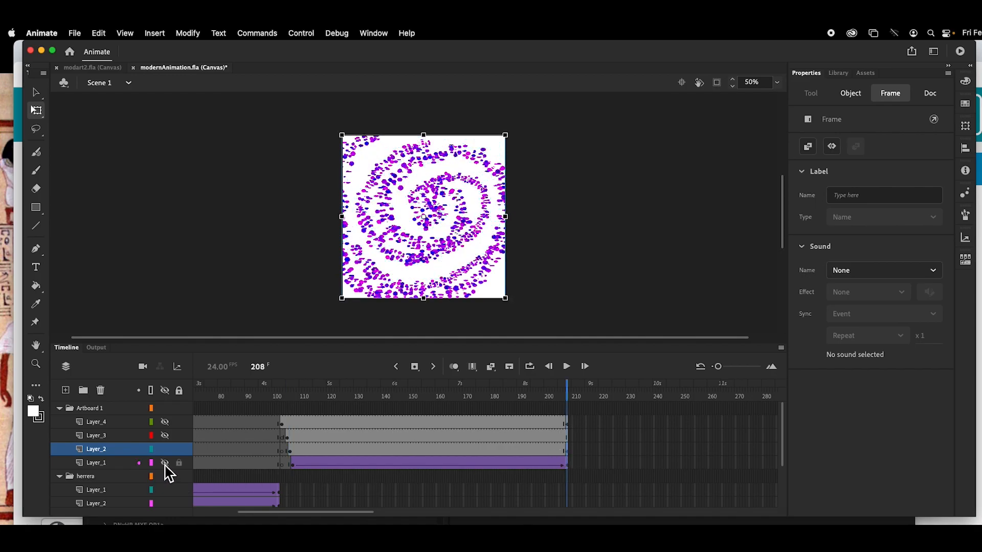
left_click(292, 452)
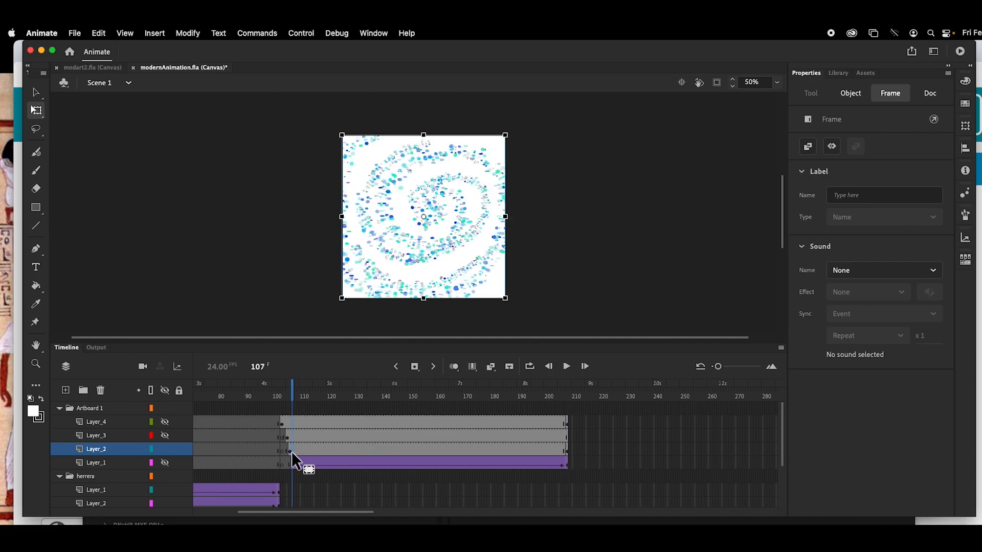
left_click(566, 449)
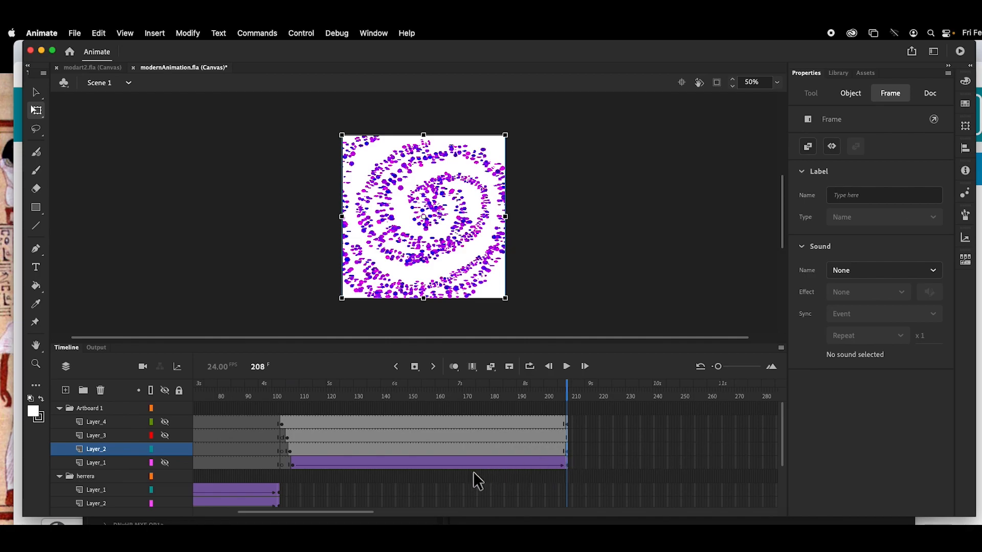
Step: Create a classic tween on Layer_2 from frame 106 to frame 208 and play it
left_click(289, 450)
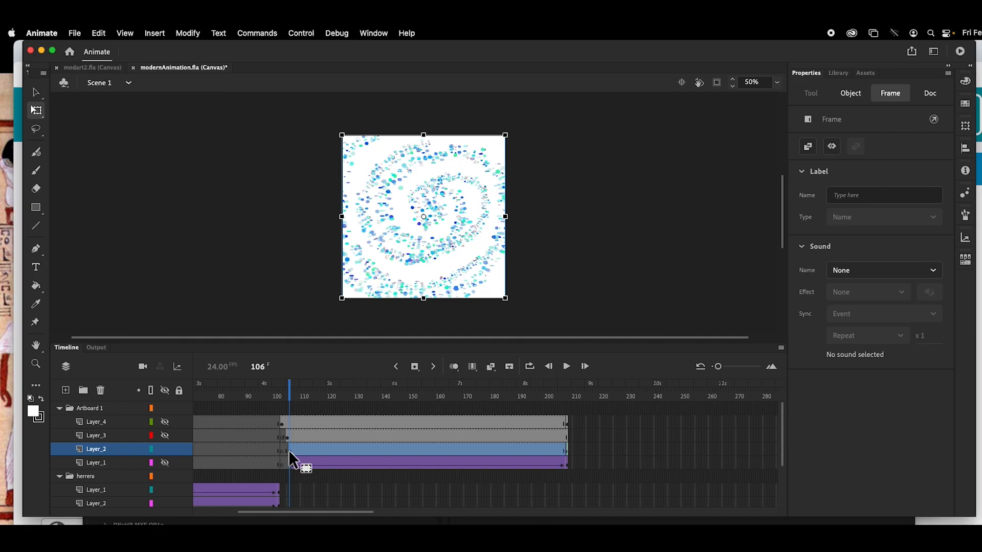
right_click(290, 450)
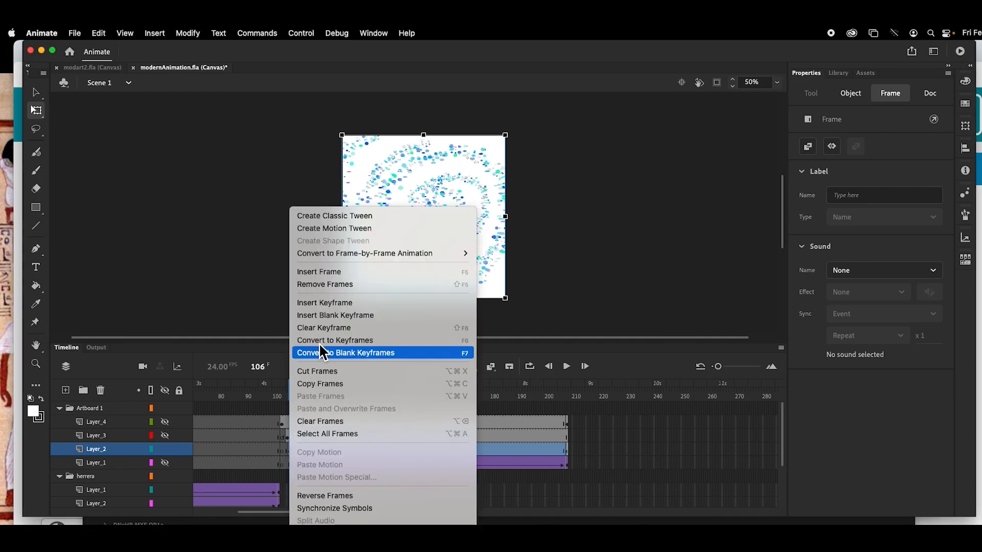
left_click(349, 217)
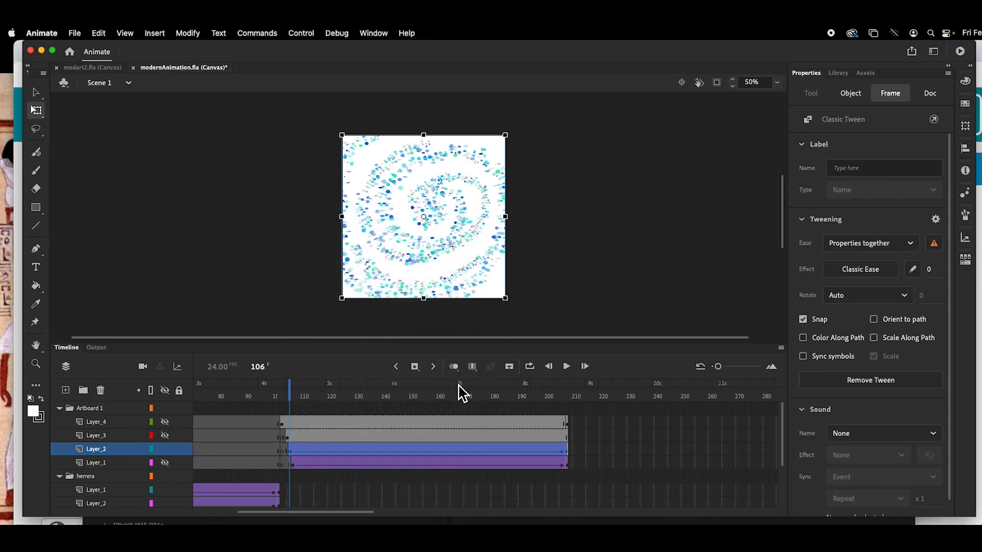
left_click(566, 369)
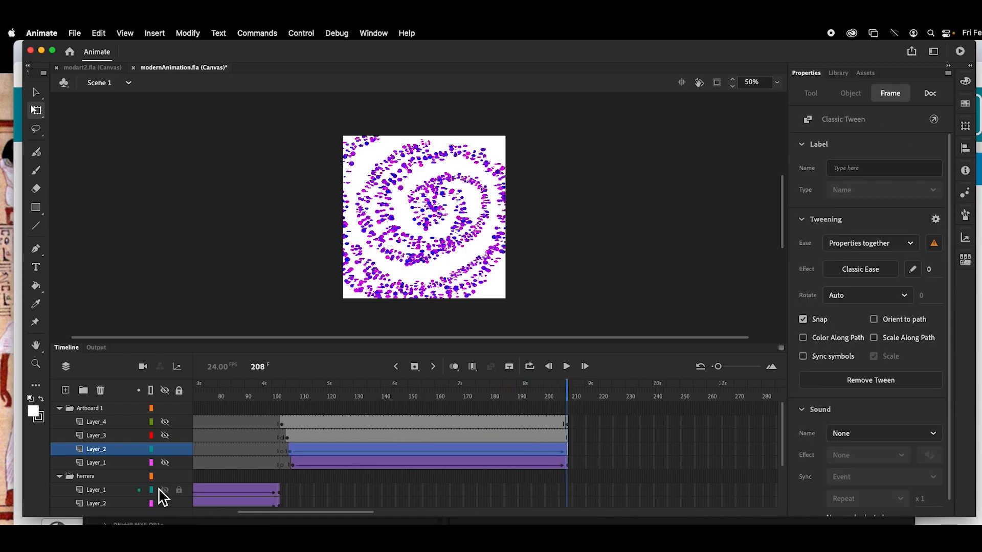
Step: Show Layer_1 in Artboard 1 again and play both tweened layers together from frame 106
left_click(165, 463)
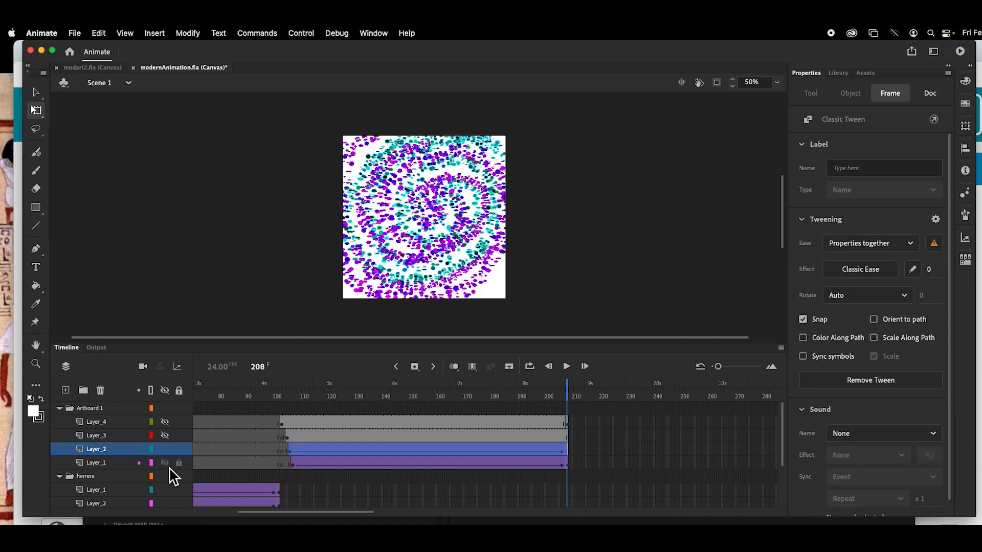
left_click_drag(568, 399, 292, 407)
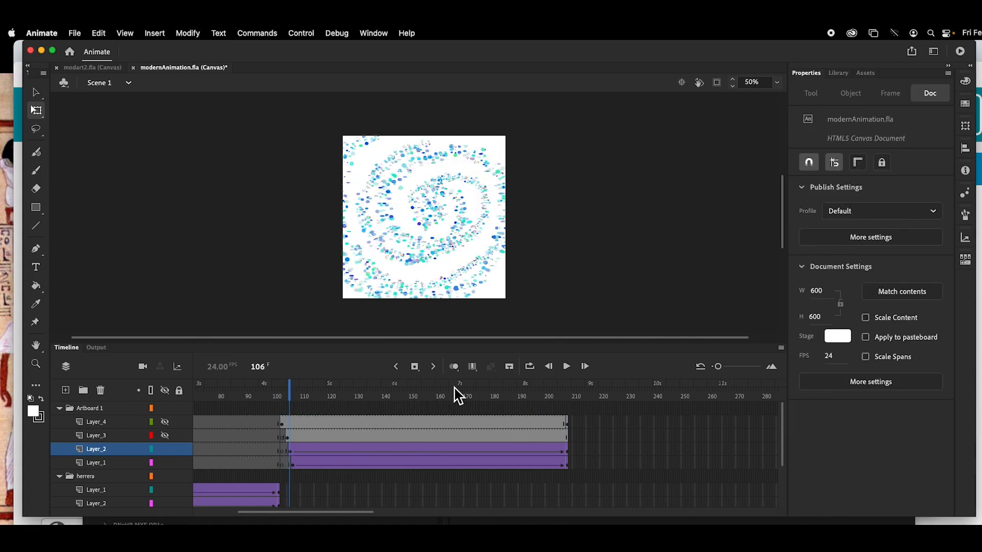
left_click(566, 367)
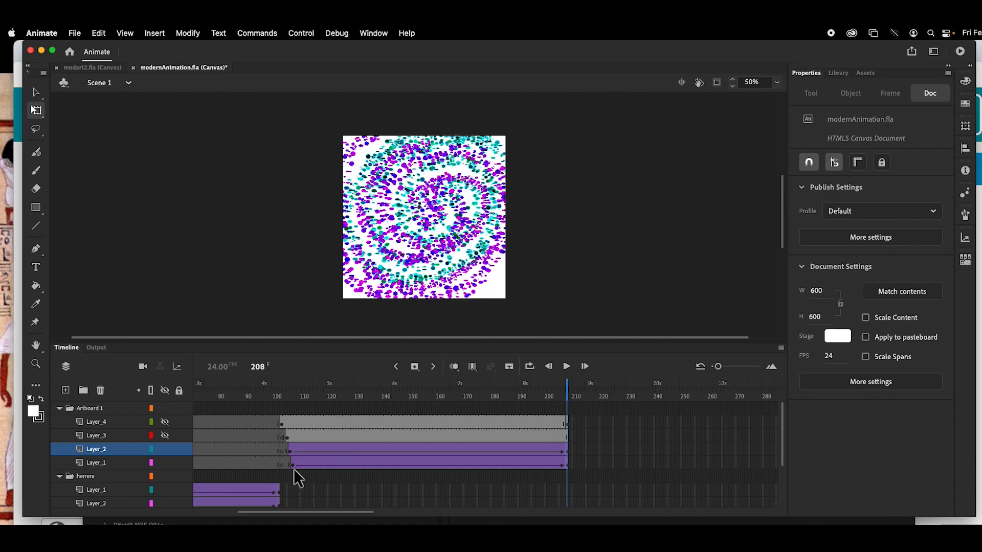
Step: Hide Layer_2 and Layer_1 in Artboard 1 and make Layer_3 visible
left_click(165, 448)
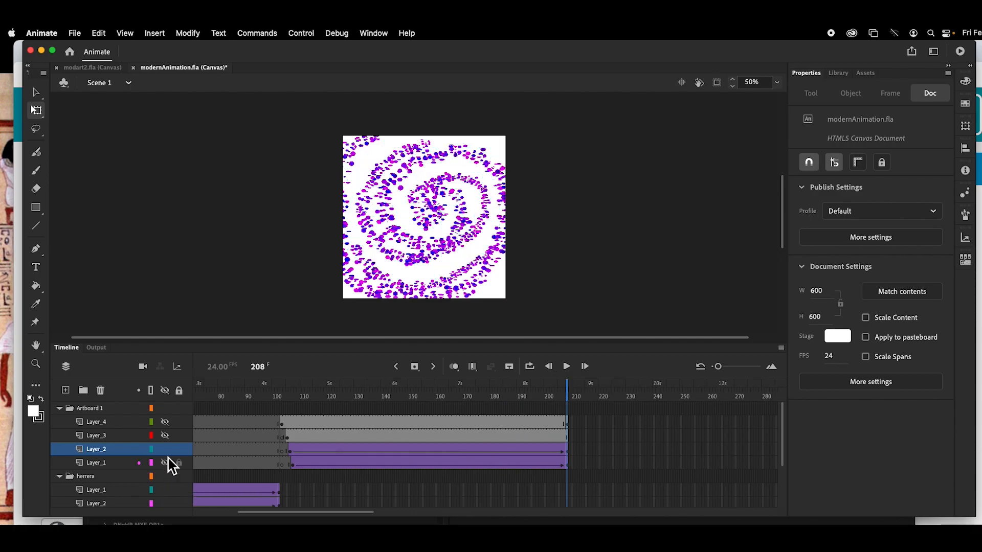
left_click(165, 462)
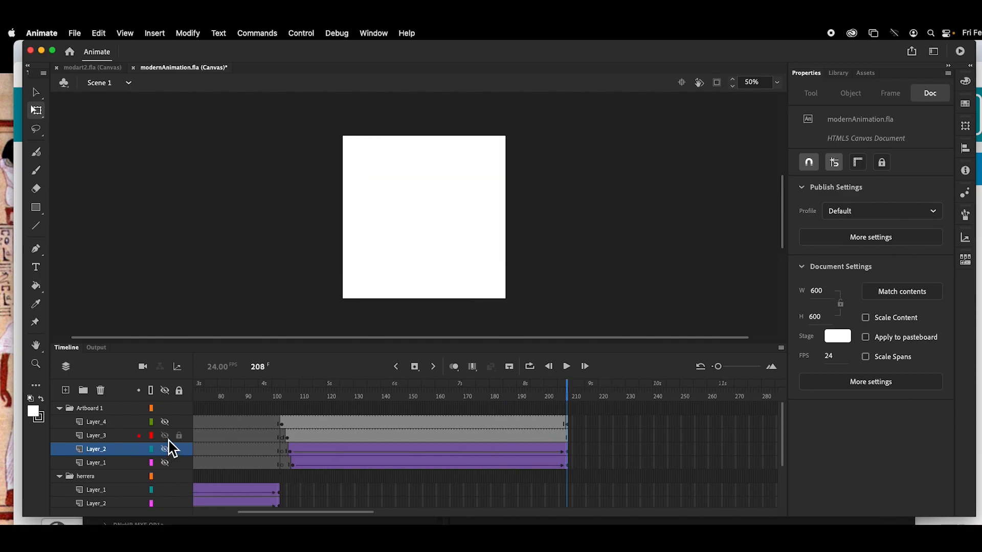
left_click(165, 435)
Step: Convert the Layer_3 artwork at frame 105 into a movie clip symbol named k6
left_click(287, 438)
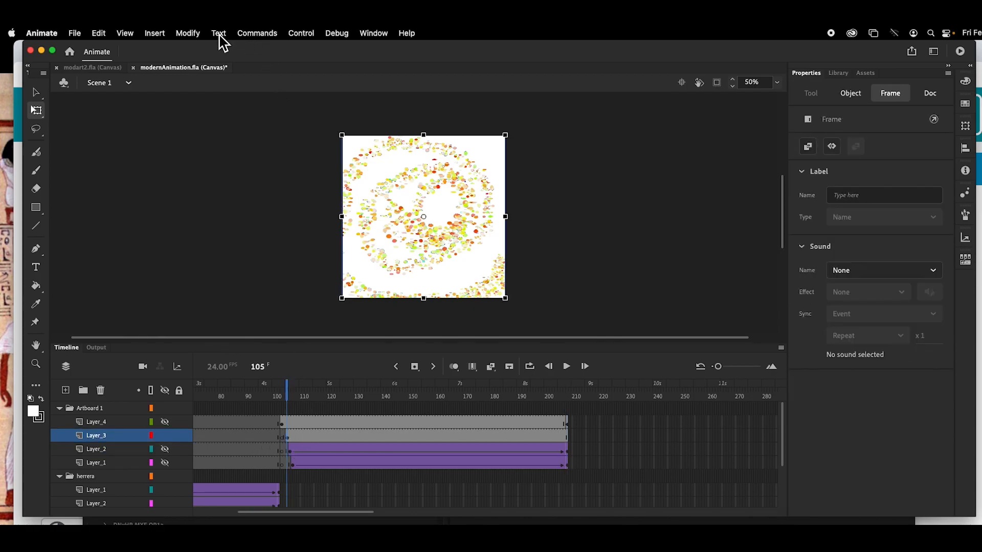
left_click(194, 33)
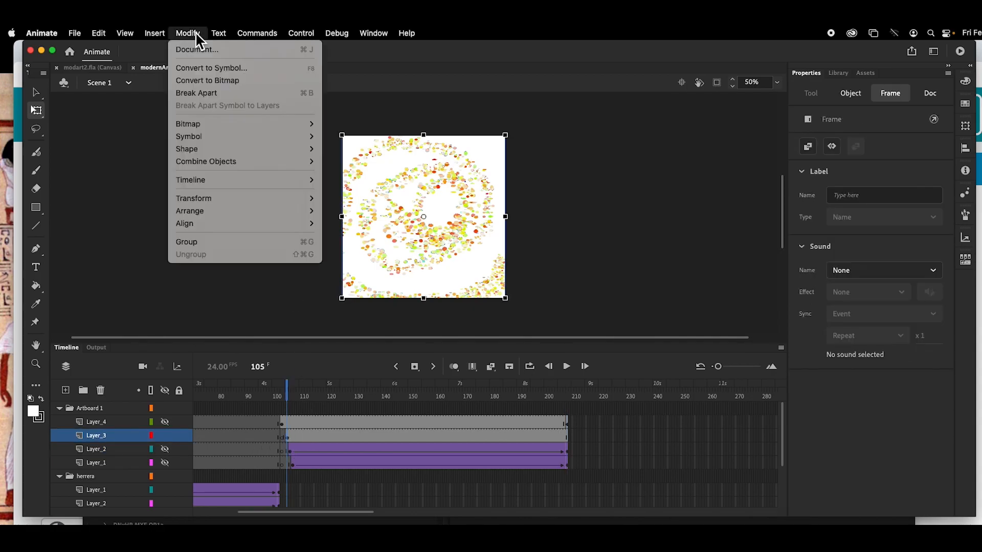
left_click(206, 67)
type("k6")
key("Return")
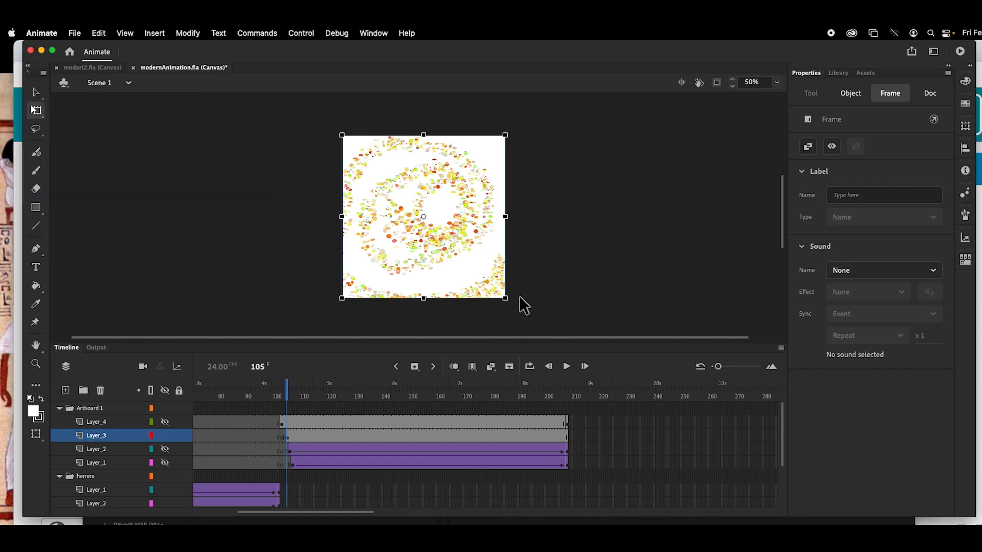
Step: Insert a keyframe on Layer_3 of Artboard 1 at frame 208
left_click(568, 436)
right_click(567, 436)
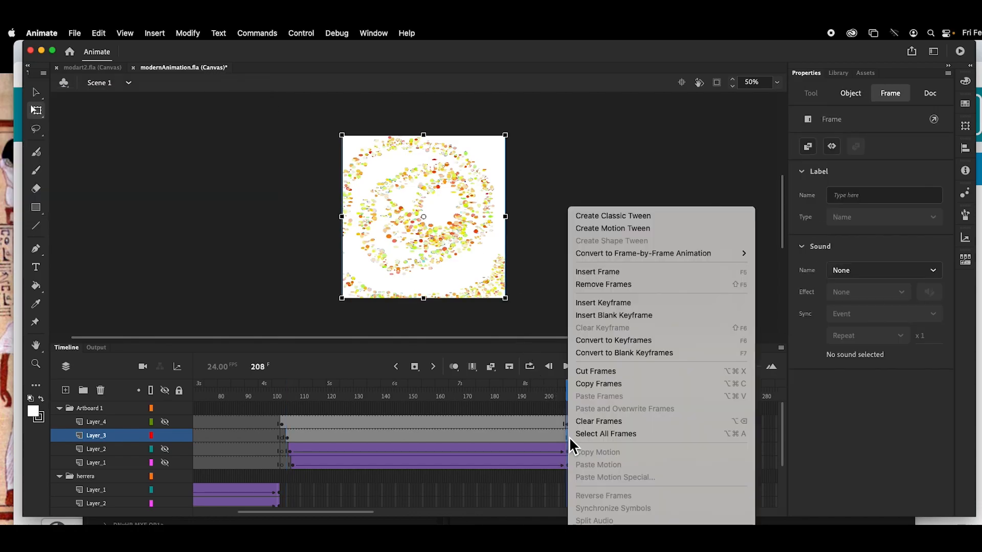
left_click(632, 303)
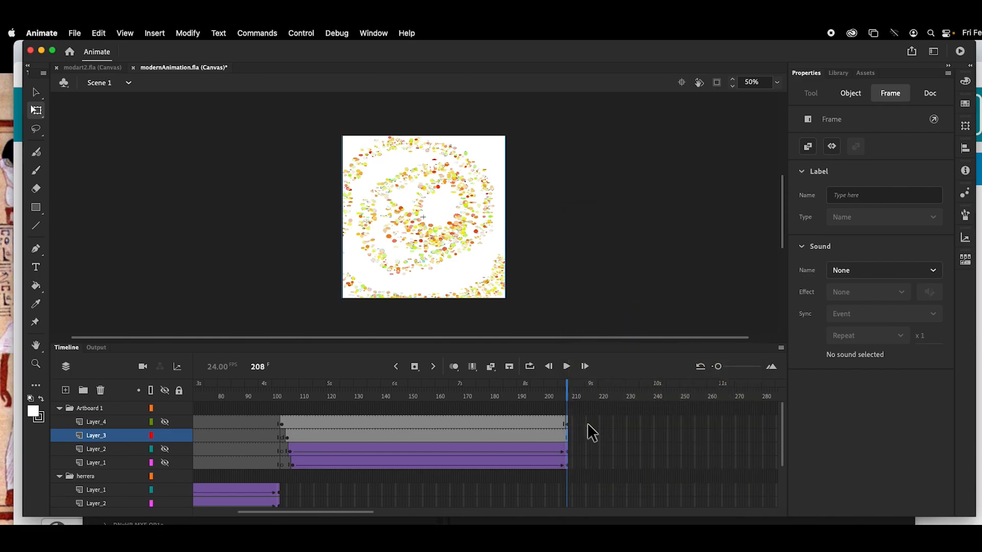
Step: Create a classic tween on Layer_3 from its keyframe at frame 105 to frame 208
right_click(570, 438)
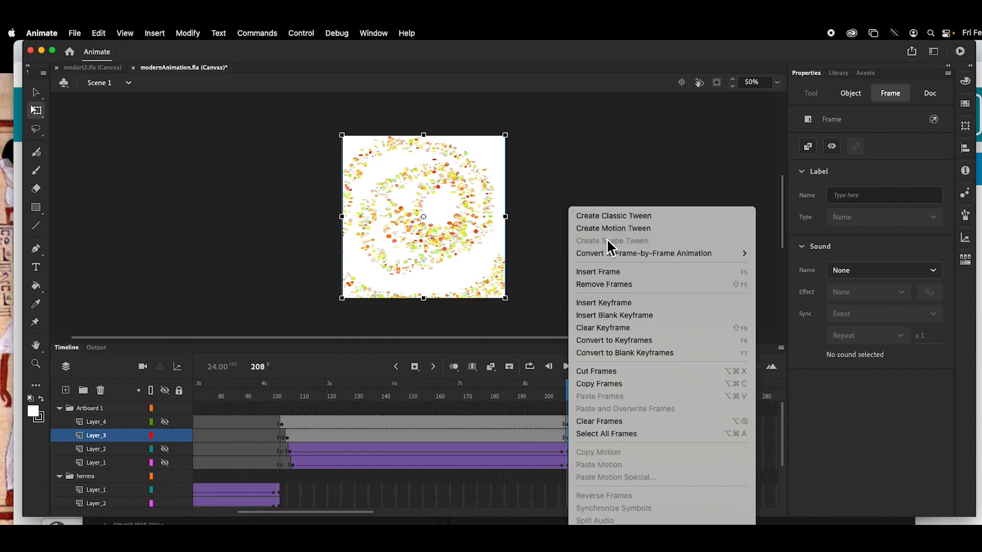
mouse_move(619, 254)
left_click(290, 439)
left_click(287, 437)
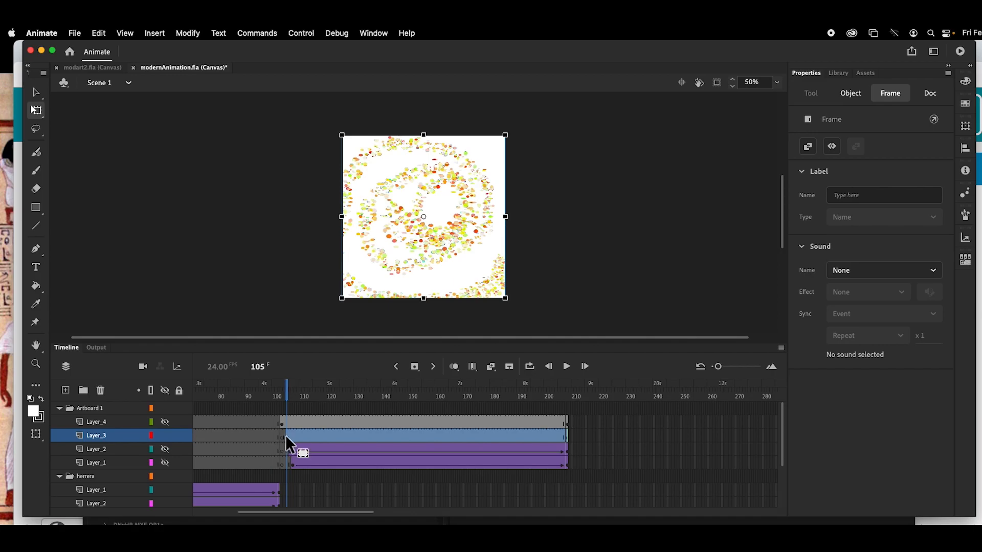
right_click(288, 435)
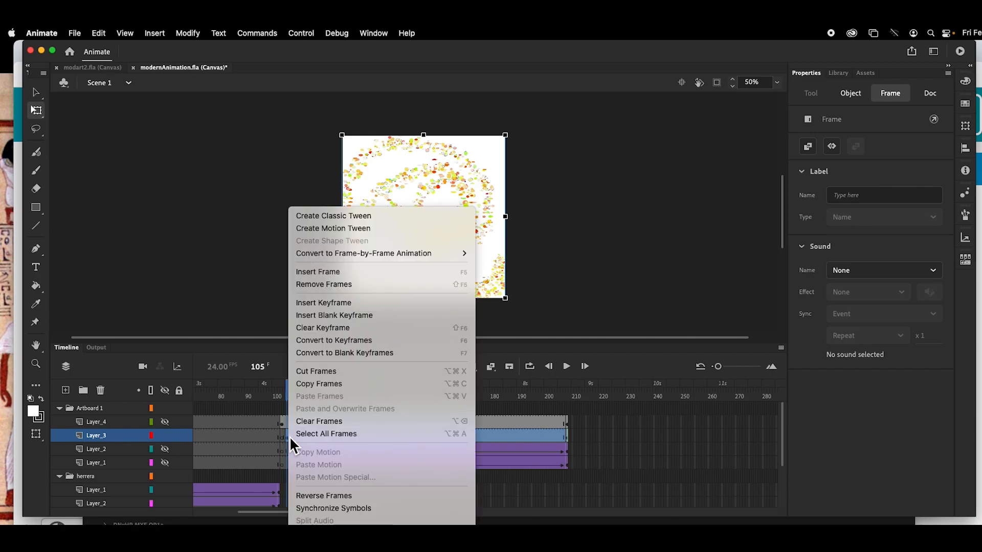
left_click(331, 217)
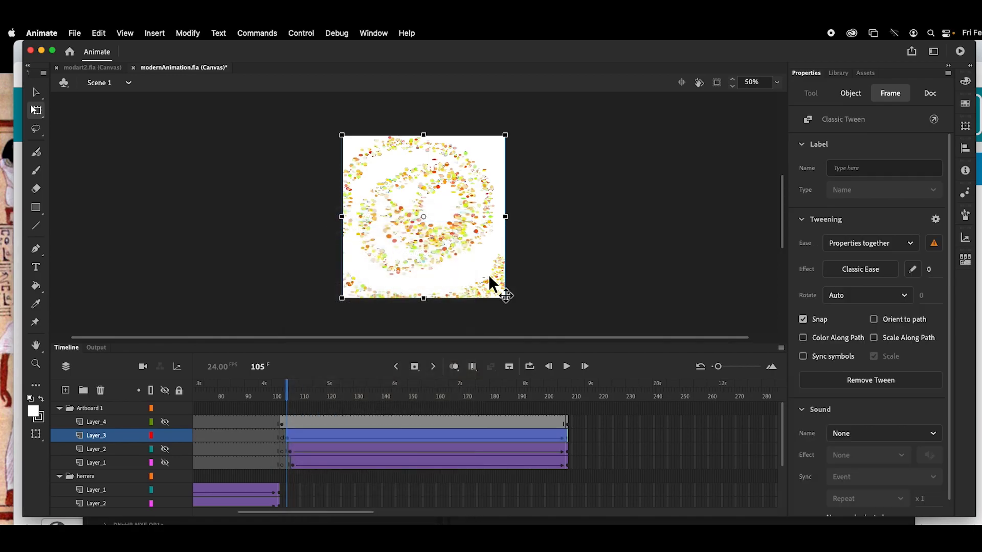
Step: Return to frame 106 and play the new Layer_3 tween
left_click(705, 443)
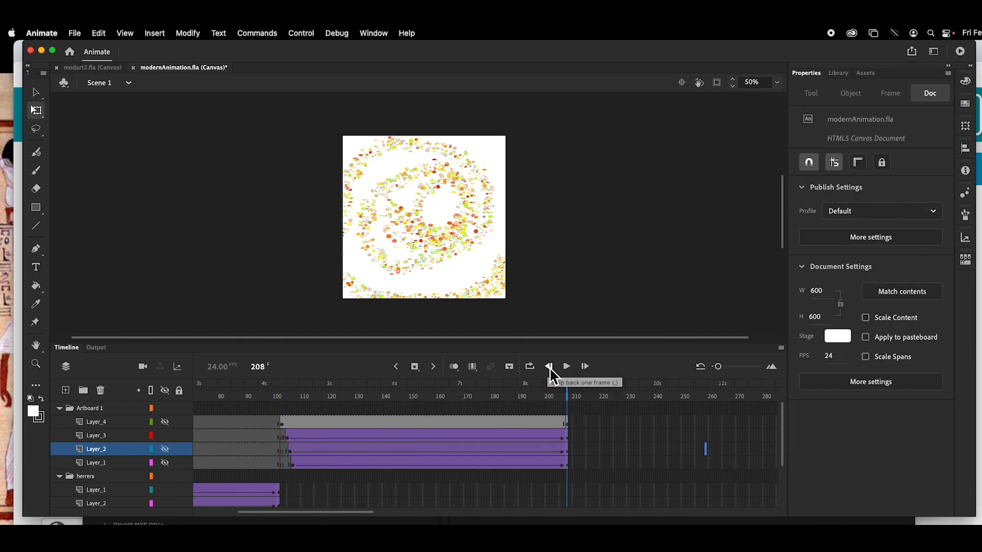
left_click(396, 367)
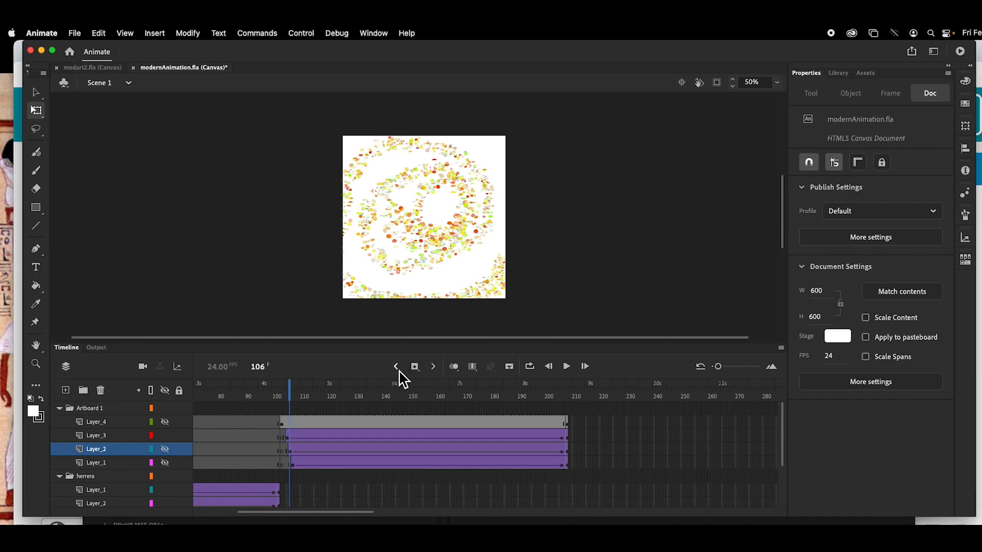
left_click(566, 366)
Step: Apply an Advanced color effect to the k6 instance on Layer_3 at frame 208, with Red at 18%
left_click(287, 438)
left_click(566, 436)
left_click(855, 98)
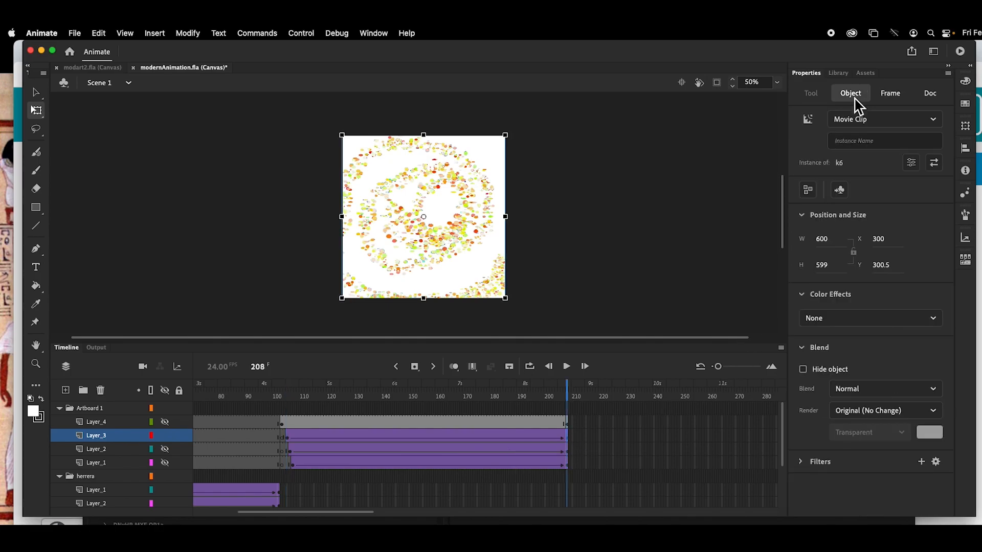
left_click(866, 322)
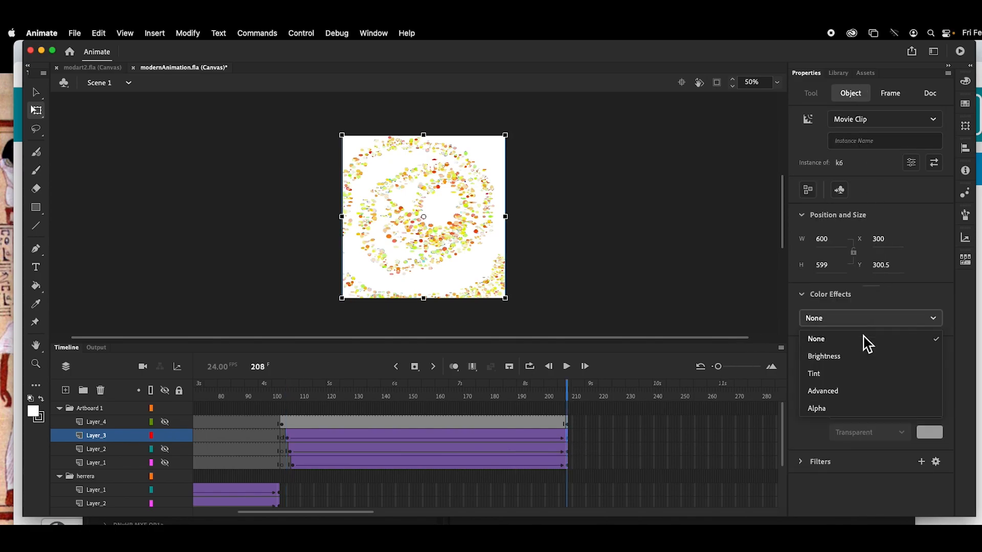
left_click(860, 391)
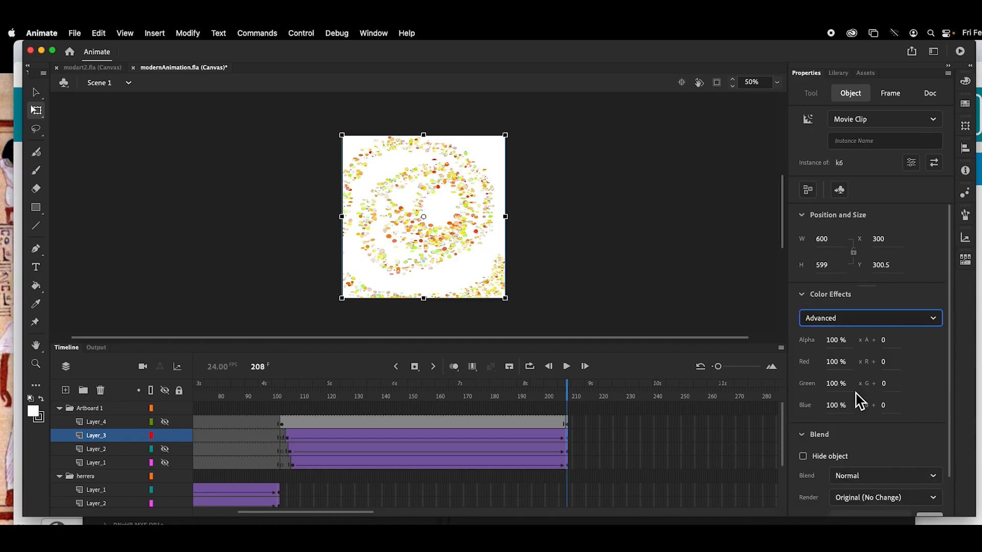
left_click(838, 363)
left_click_drag(839, 363, 797, 367)
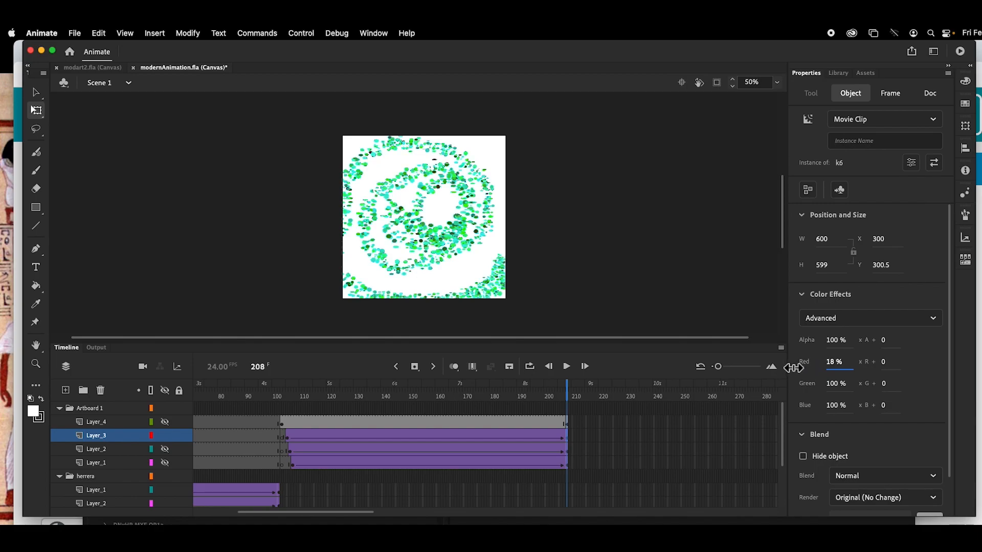
Step: Play the Layer_3 color change from frame 106 to check the tween
left_click(398, 367)
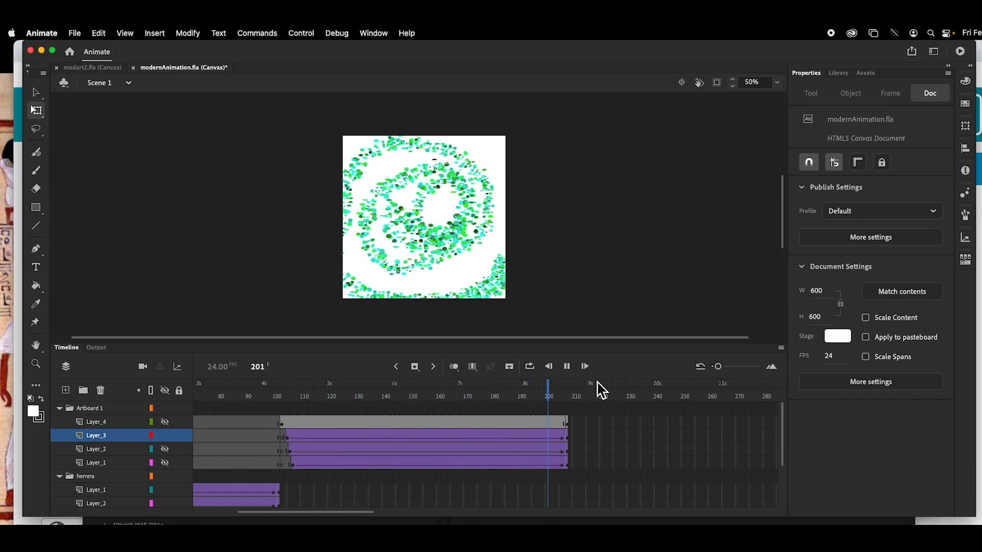
left_click_drag(569, 397, 289, 421)
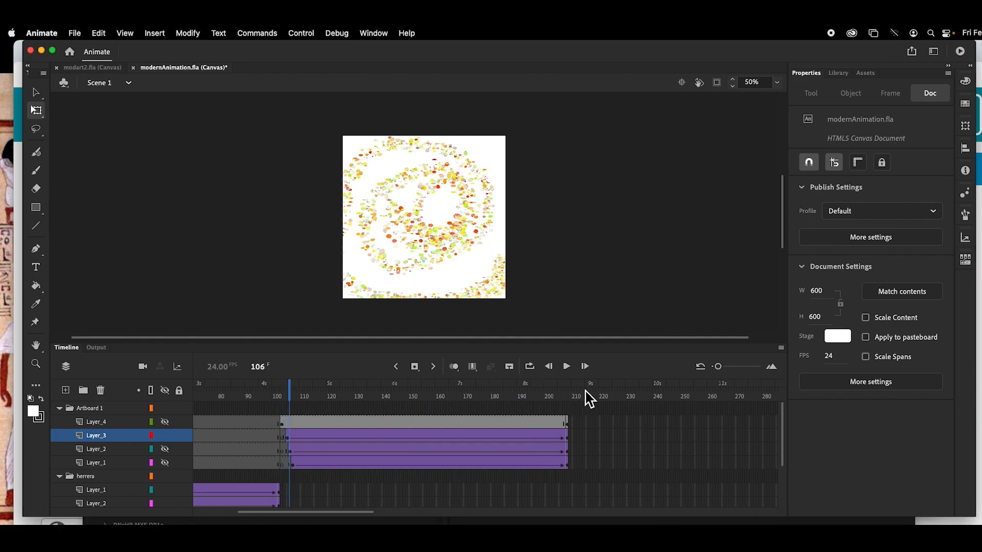
left_click(567, 367)
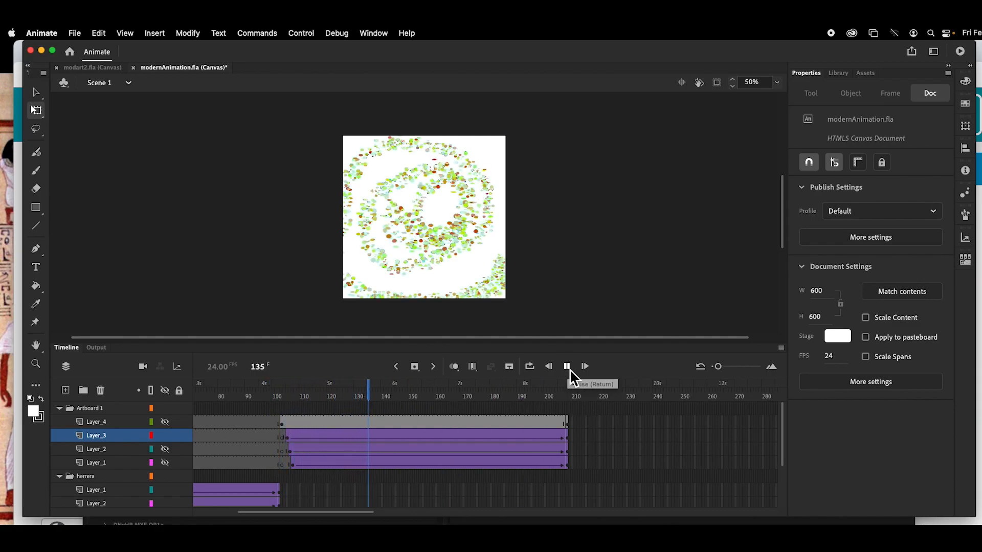